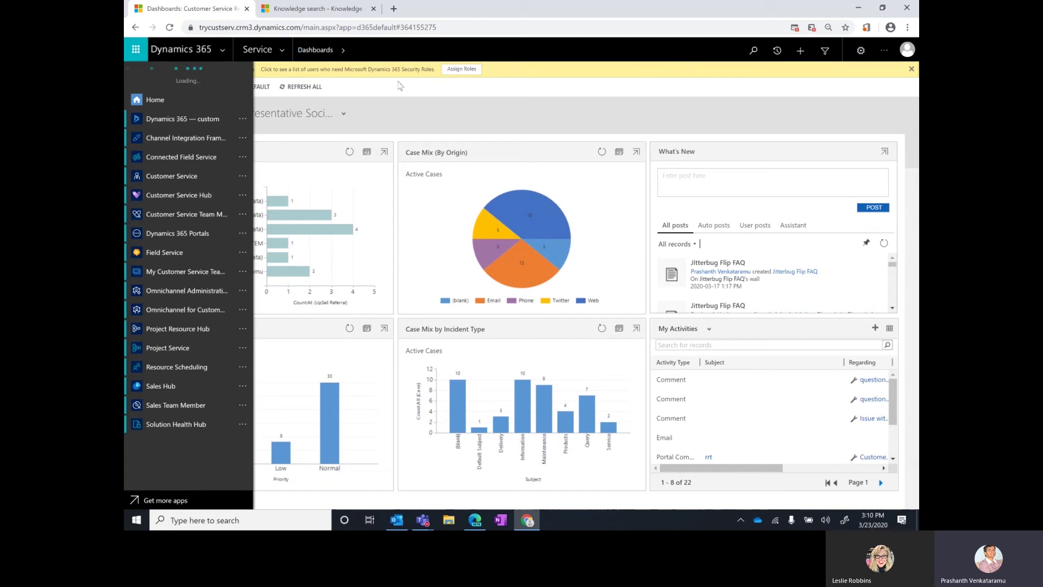
- Go to Settings > My Apps and show the options menu on the Customer Service Hub tile
{"action": "left_click", "coordinate": [387, 93]}
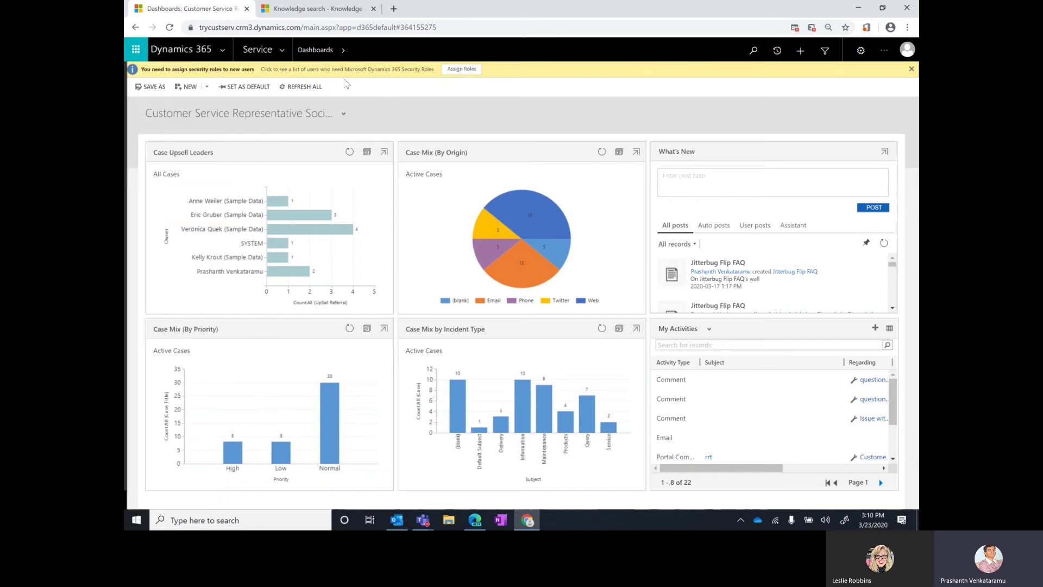
{"action": "left_click", "coordinate": [282, 51]}
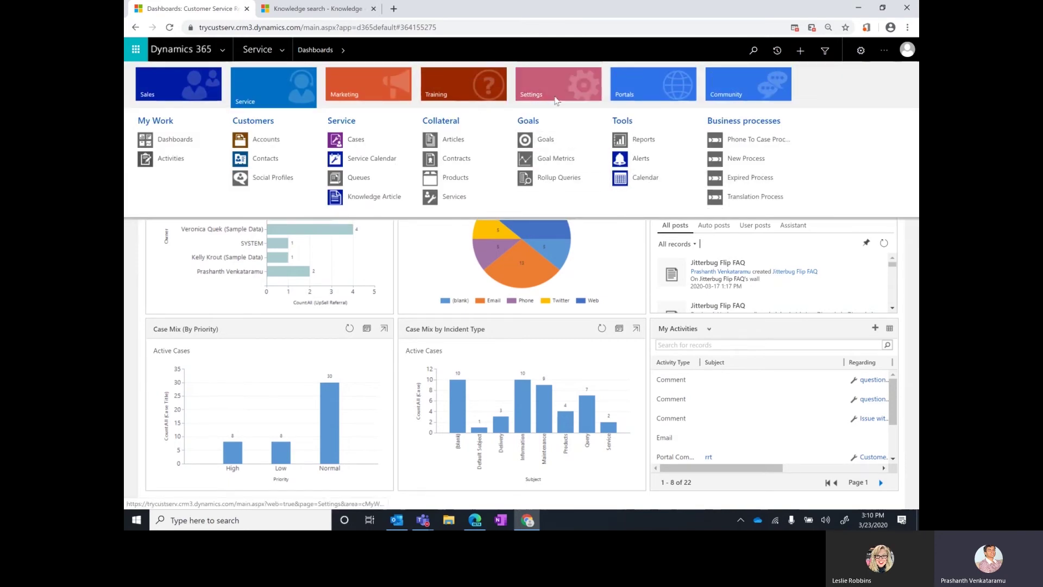
{"action": "left_click", "coordinate": [560, 90]}
{"action": "left_click", "coordinate": [738, 143]}
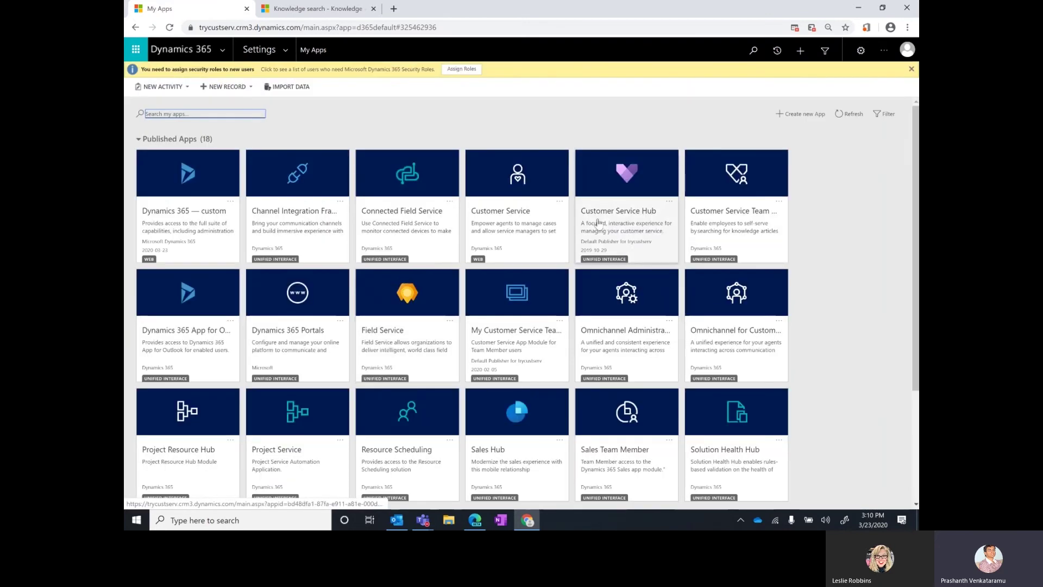
{"action": "left_click", "coordinate": [668, 202]}
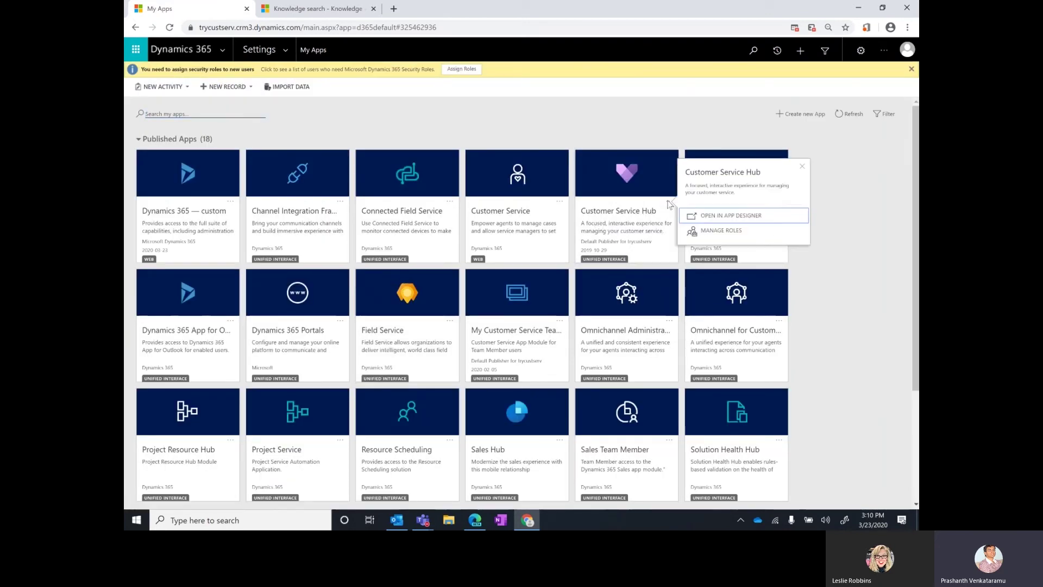
- Check Customer Service Hub's roles, untick Customer service app access, then cancel without saving
{"action": "left_click", "coordinate": [716, 233]}
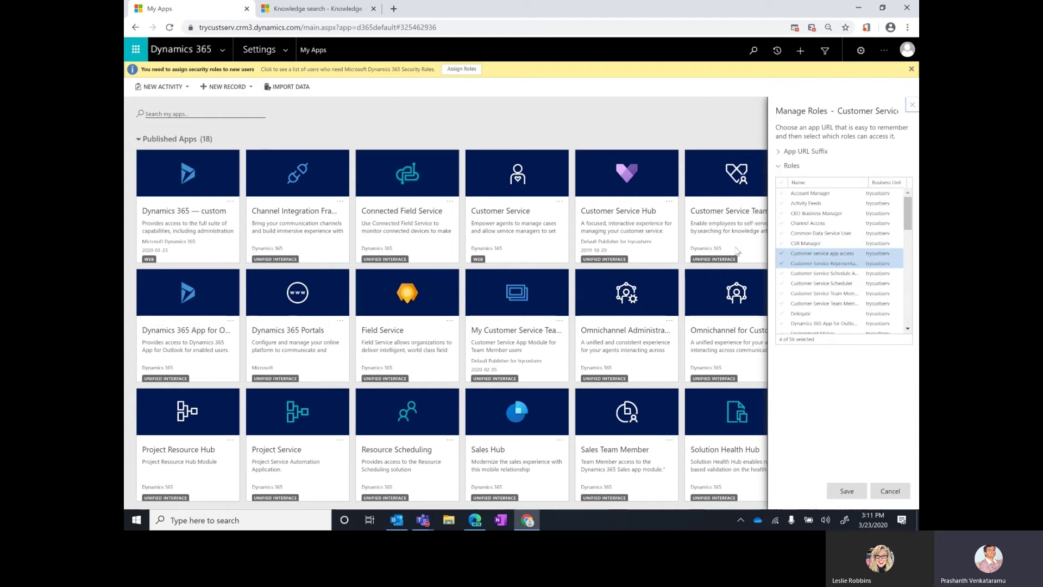
{"action": "left_click", "coordinate": [782, 255]}
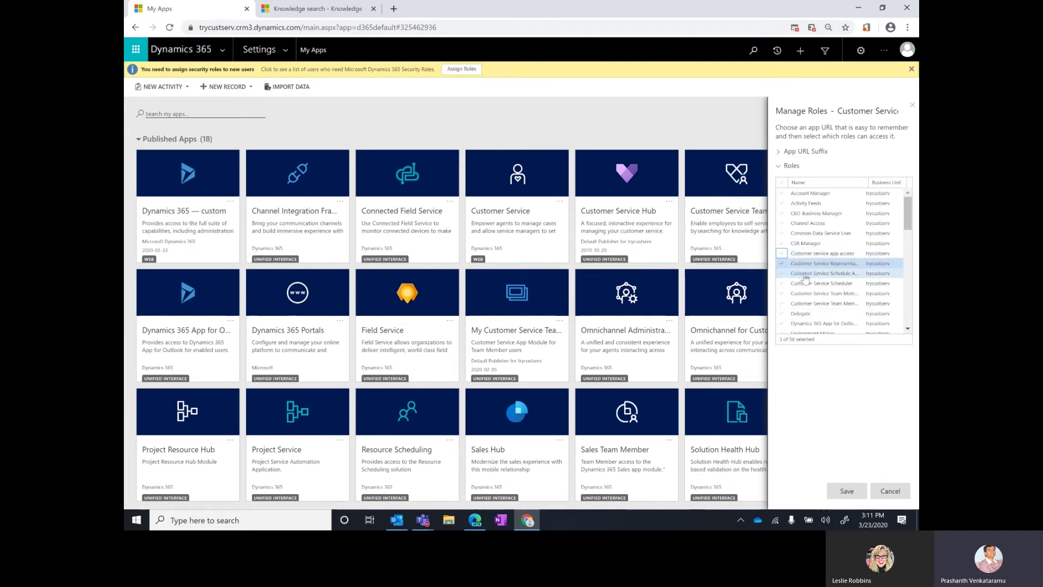
{"action": "left_click", "coordinate": [894, 491]}
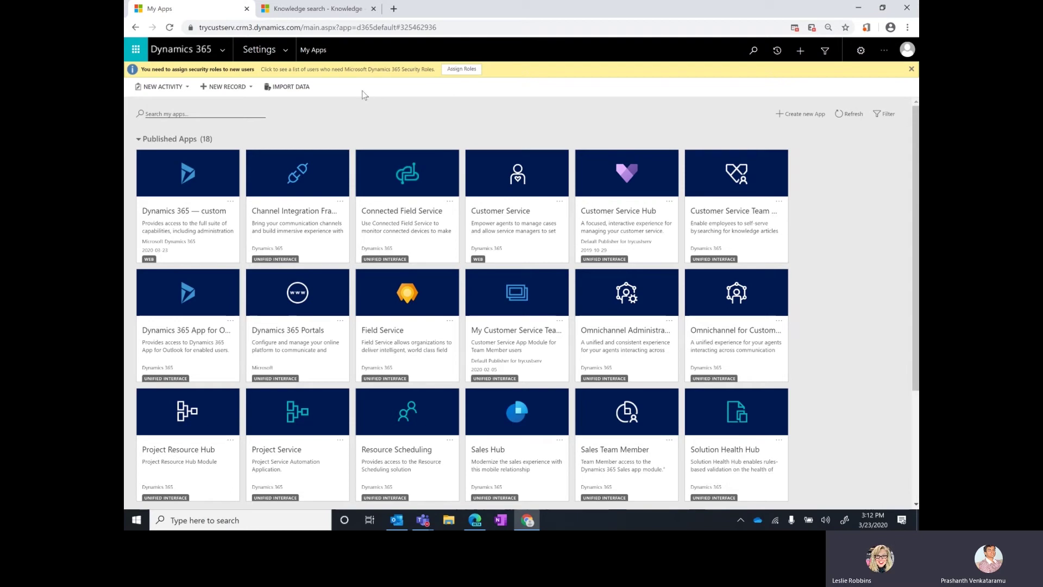
- Switch to the Customer Service Team Member app's Knowledge Search browser tab
{"action": "left_click", "coordinate": [326, 10]}
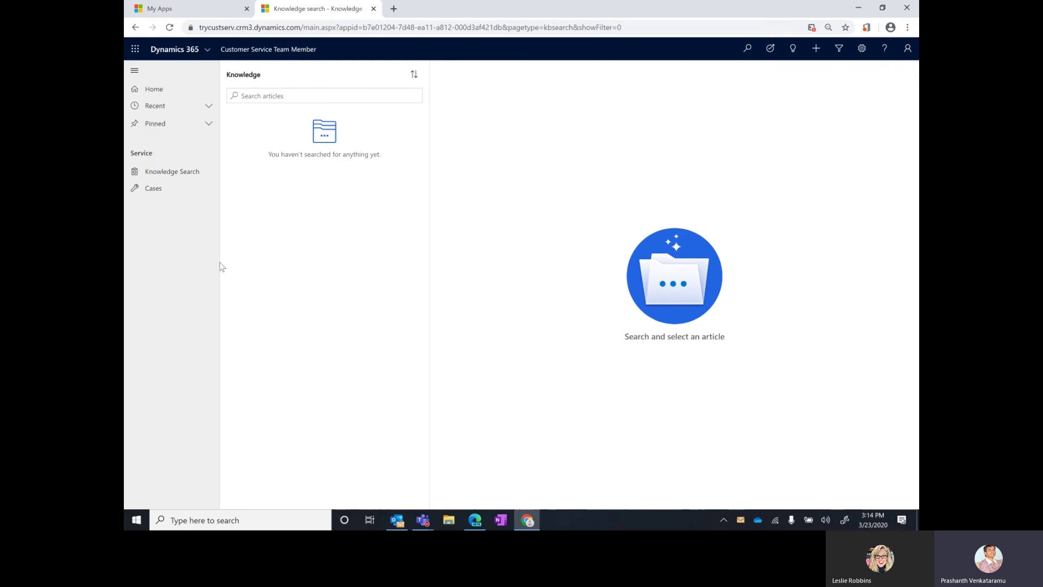
- Search the knowledge articles for 'printer issue'
{"action": "left_click", "coordinate": [163, 172]}
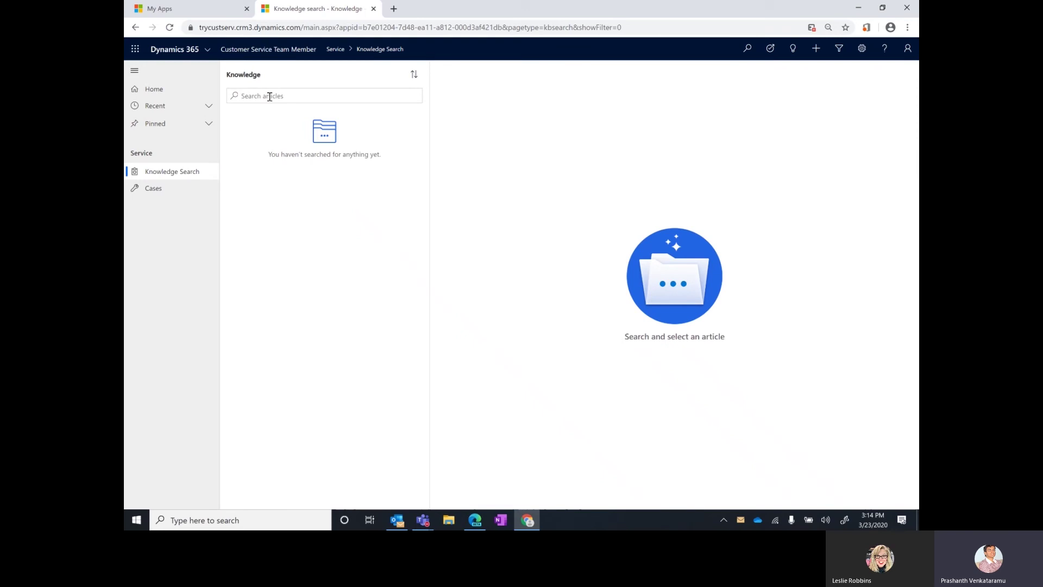
{"action": "left_click", "coordinate": [270, 96]}
{"action": "type", "text": "printer issue"}
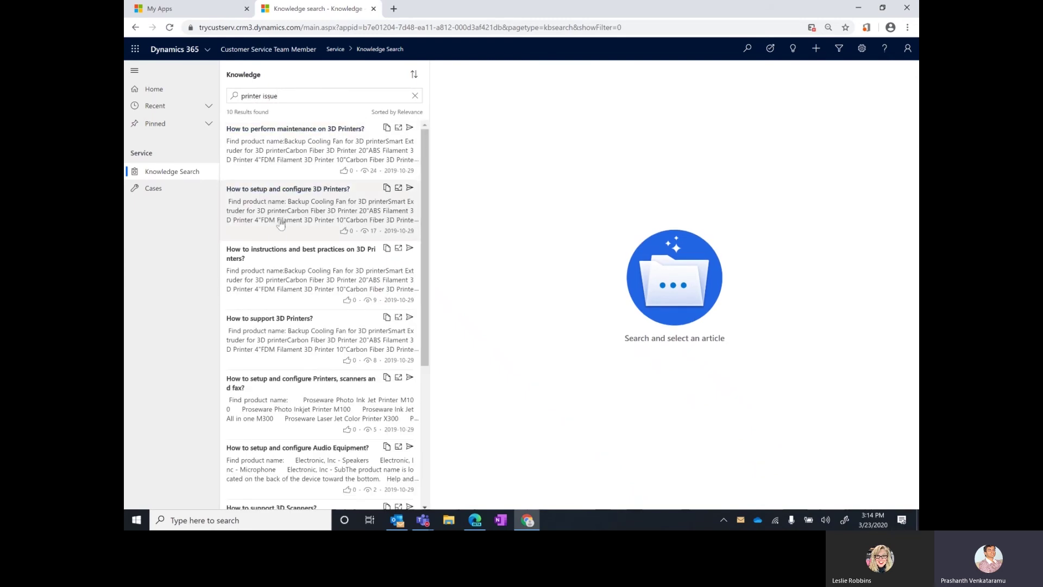
- Read the 3D printer maintenance, setup, best-practice and Printers, scanners and fax articles, returning to setup
{"action": "left_click", "coordinate": [270, 166]}
{"action": "left_click", "coordinate": [286, 211]}
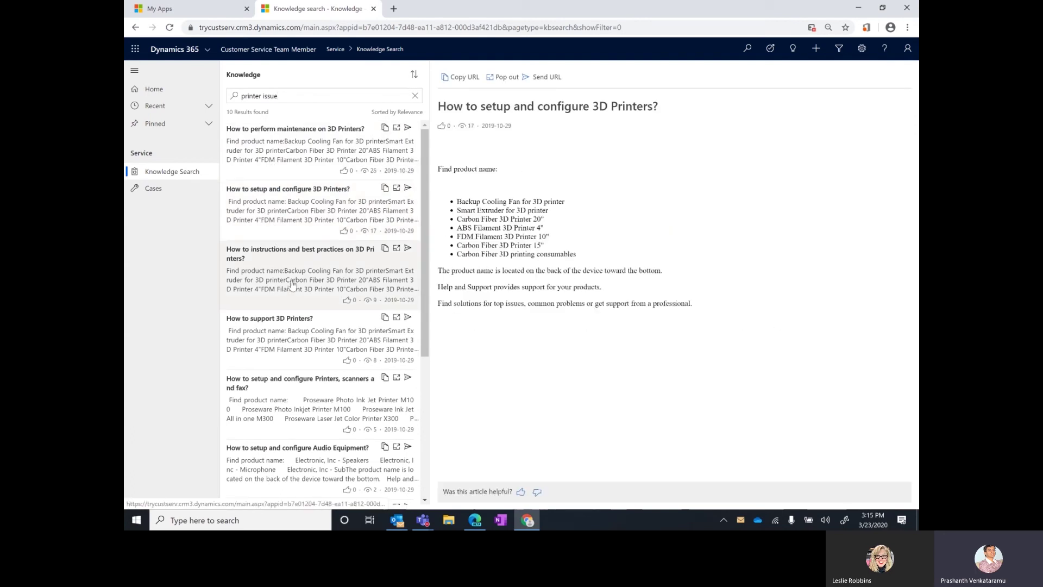
{"action": "left_click", "coordinate": [292, 284]}
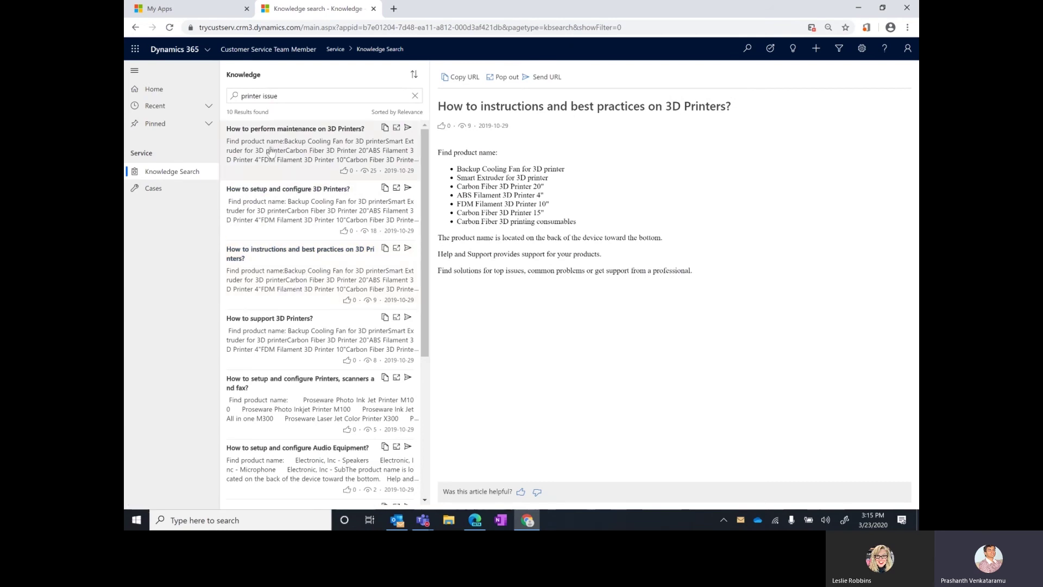
{"action": "left_click", "coordinate": [292, 414]}
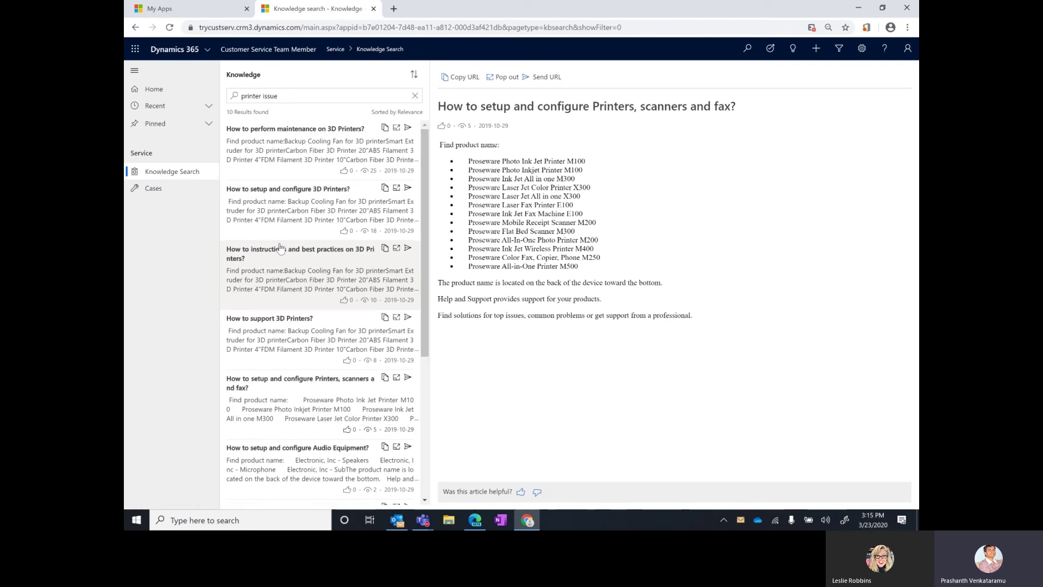
{"action": "left_click", "coordinate": [288, 206]}
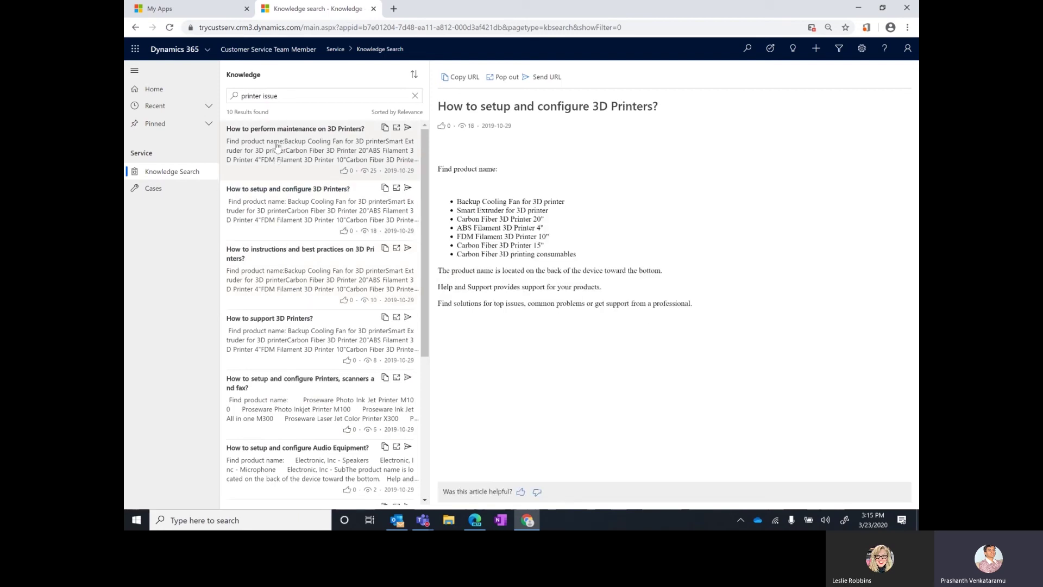
- Read the 3D printer maintenance article, then go to the Active cases created by me list
{"action": "left_click", "coordinate": [277, 145]}
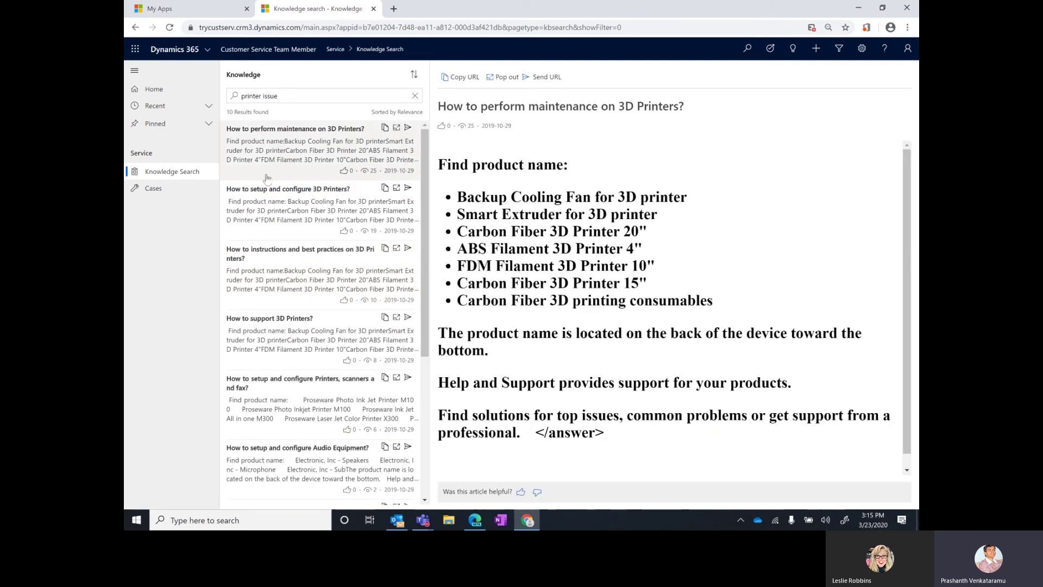
{"action": "left_click", "coordinate": [184, 192]}
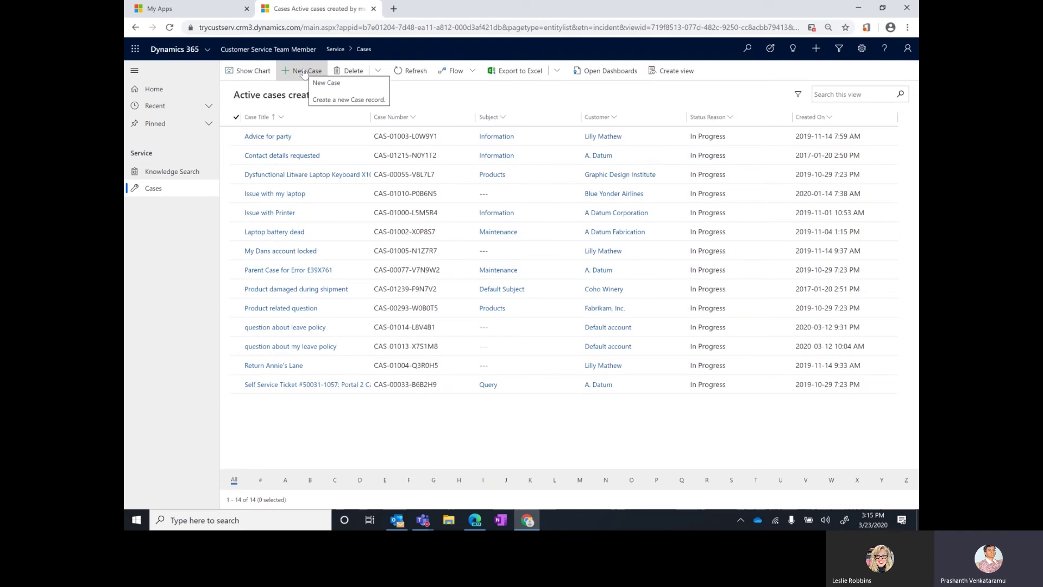
- Save a new case 'Issue with printer' describing paper jams and the printer heating up a lot
{"action": "left_click", "coordinate": [303, 71]}
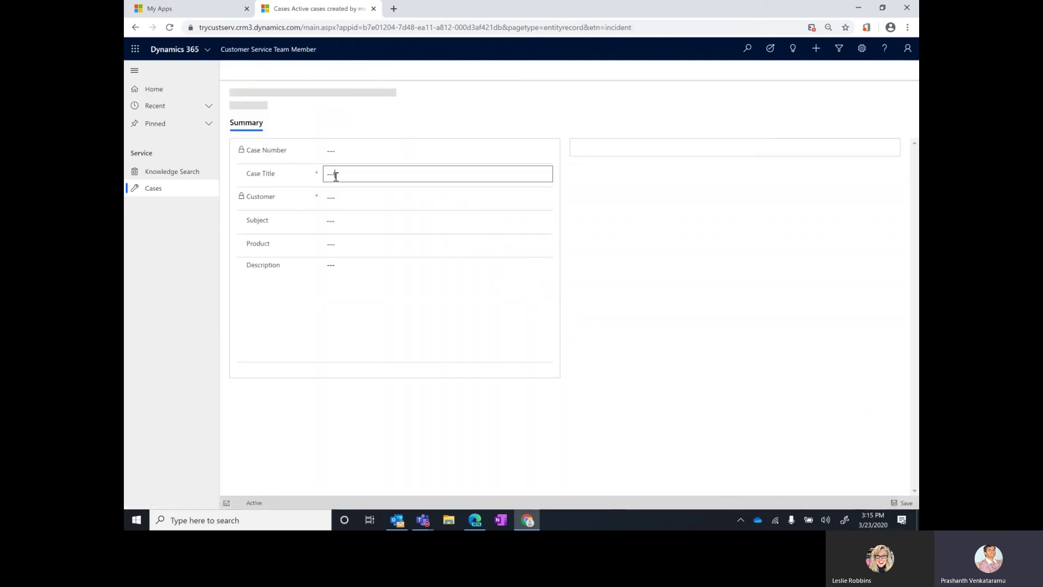
{"action": "left_click", "coordinate": [336, 175]}
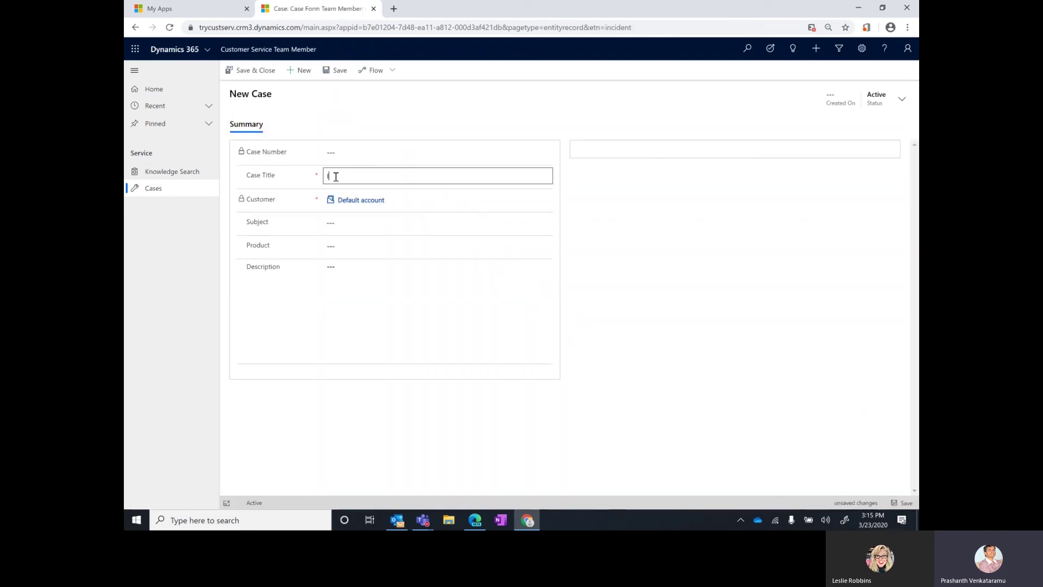
{"action": "type", "text": "Issue with printer"}
{"action": "left_click", "coordinate": [361, 277]}
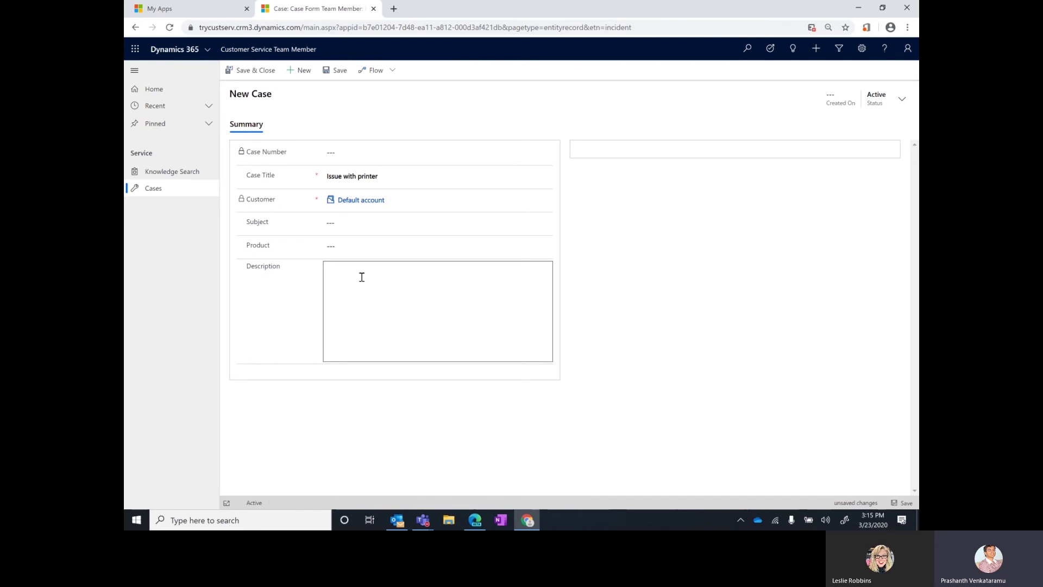
{"action": "type", "text": "While printing the paper gets "}
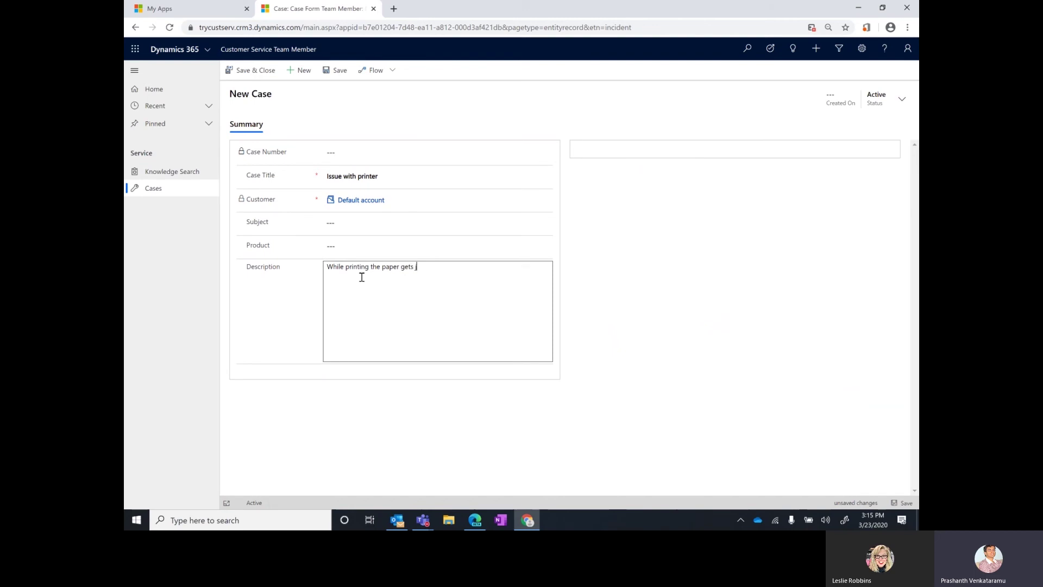
{"action": "type", "text": "jammed and the printer is heating up a lot."}
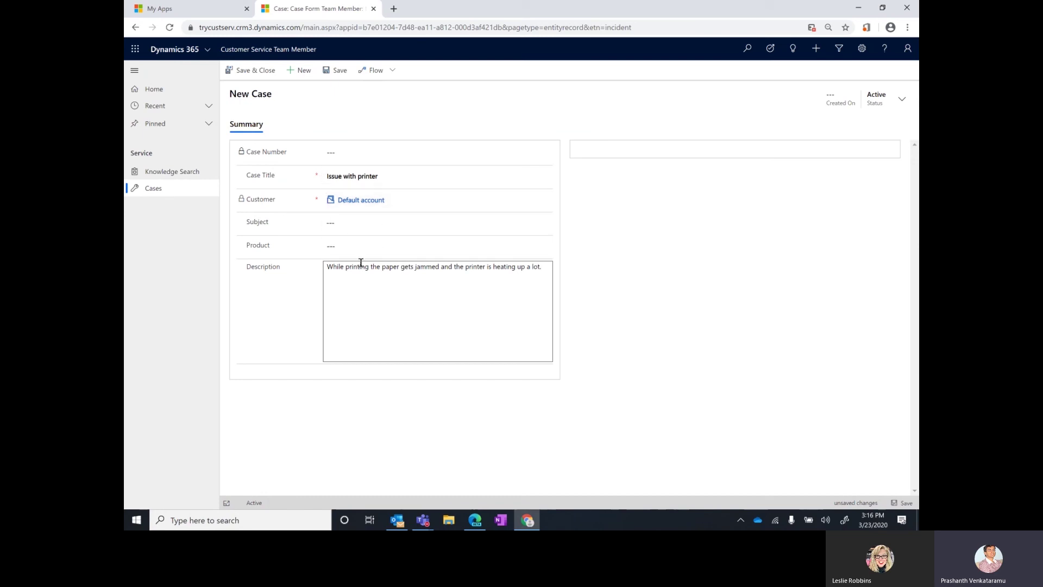
{"action": "left_click", "coordinate": [335, 70]}
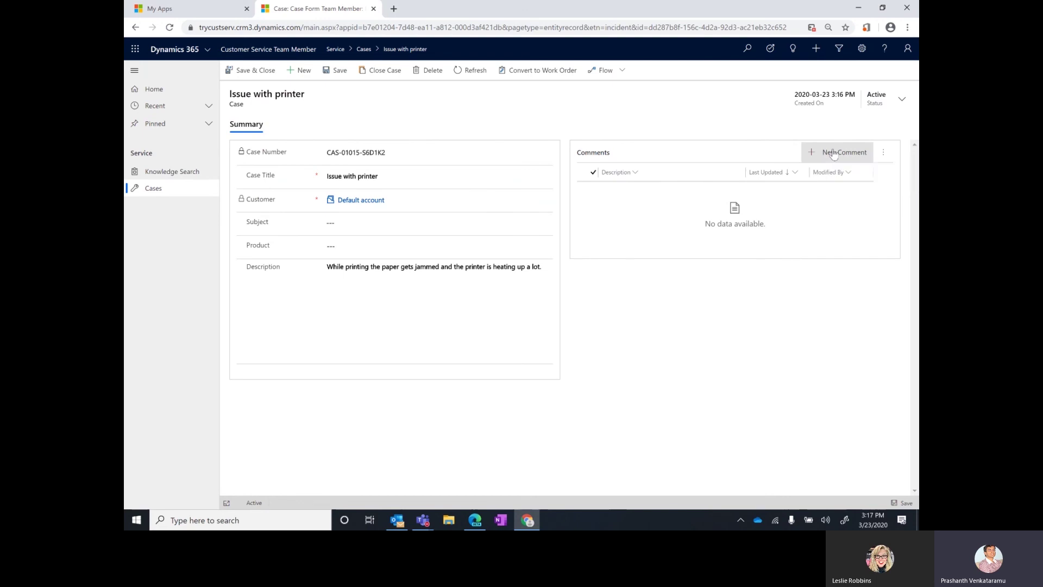
- Add and save the case comment 'The model number is XYZabc'
{"action": "left_click", "coordinate": [834, 154]}
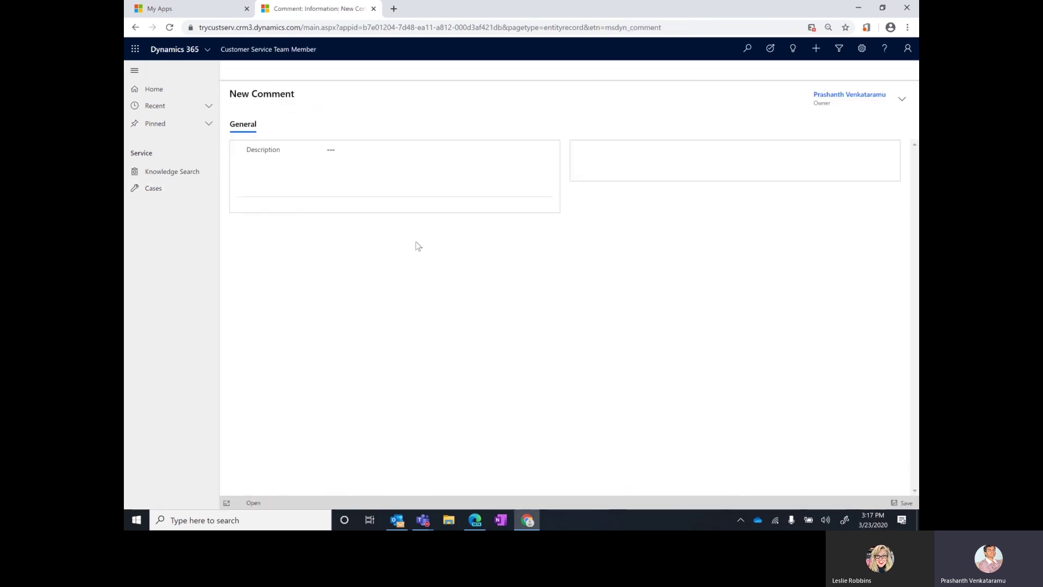
{"action": "left_click", "coordinate": [338, 155]}
{"action": "type", "text": "T"}
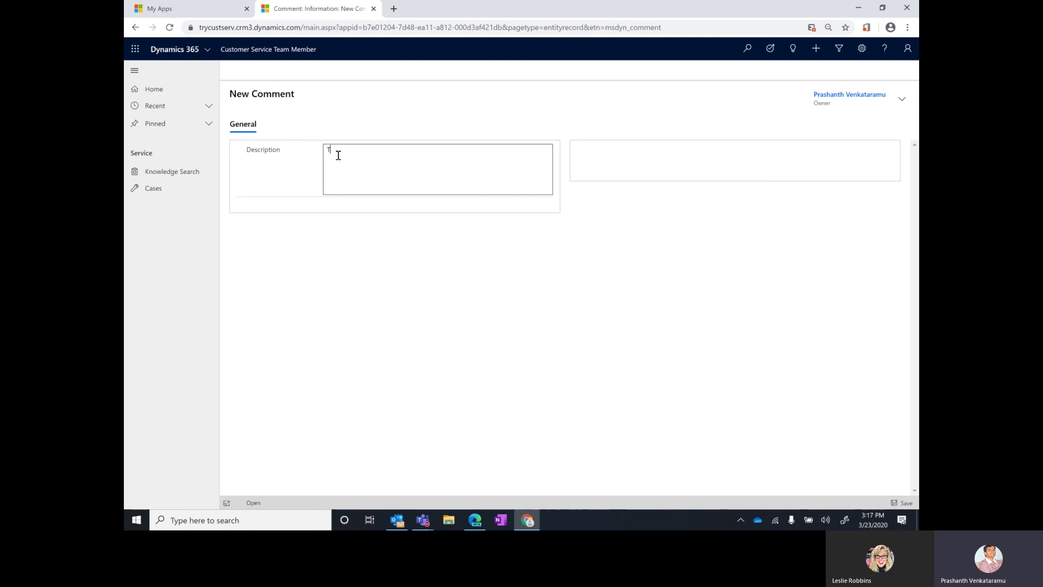
{"action": "type", "text": "he model number i"}
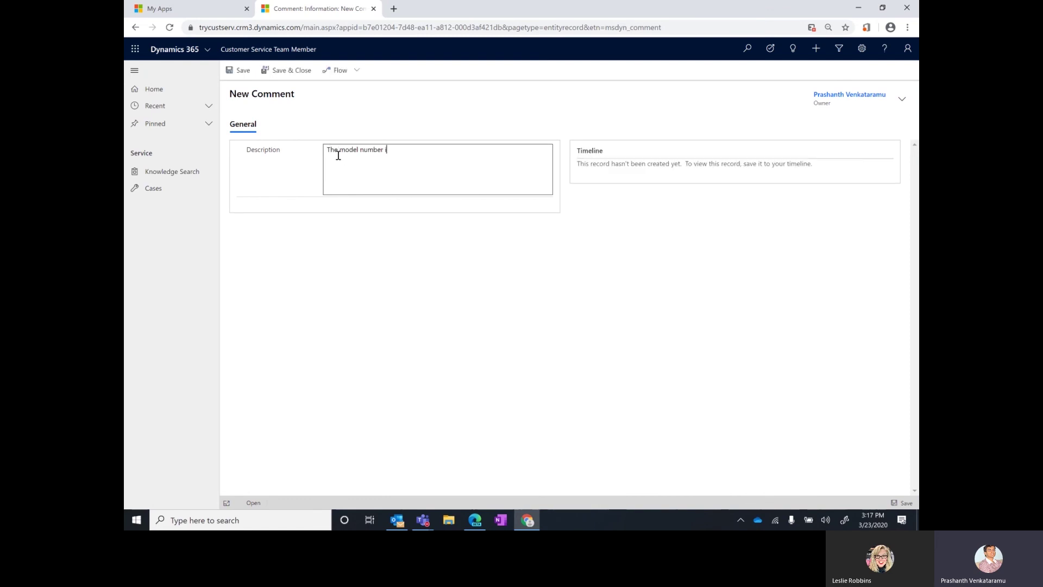
{"action": "type", "text": "s XYZabc"}
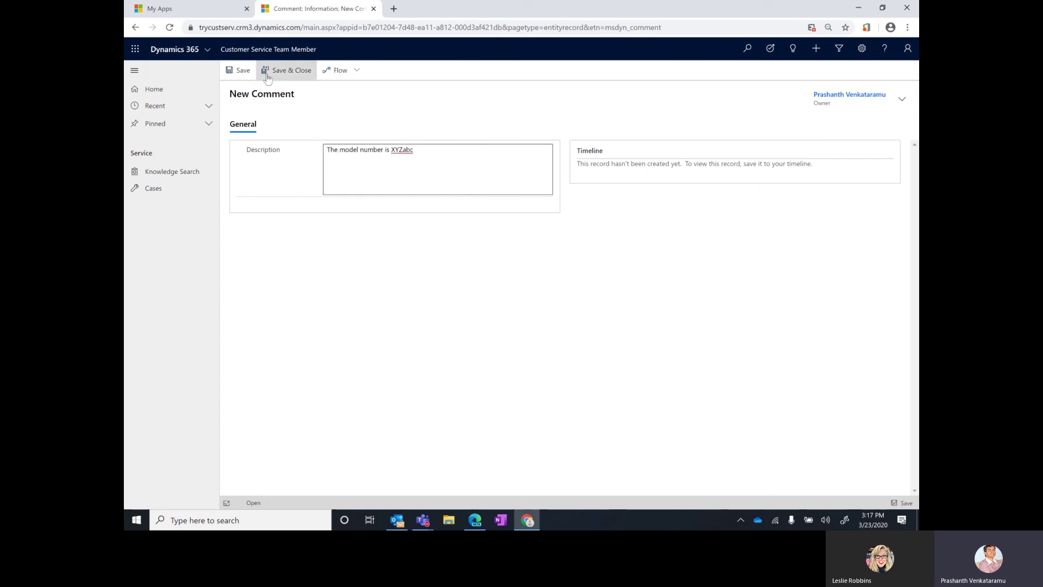
{"action": "left_click", "coordinate": [282, 71]}
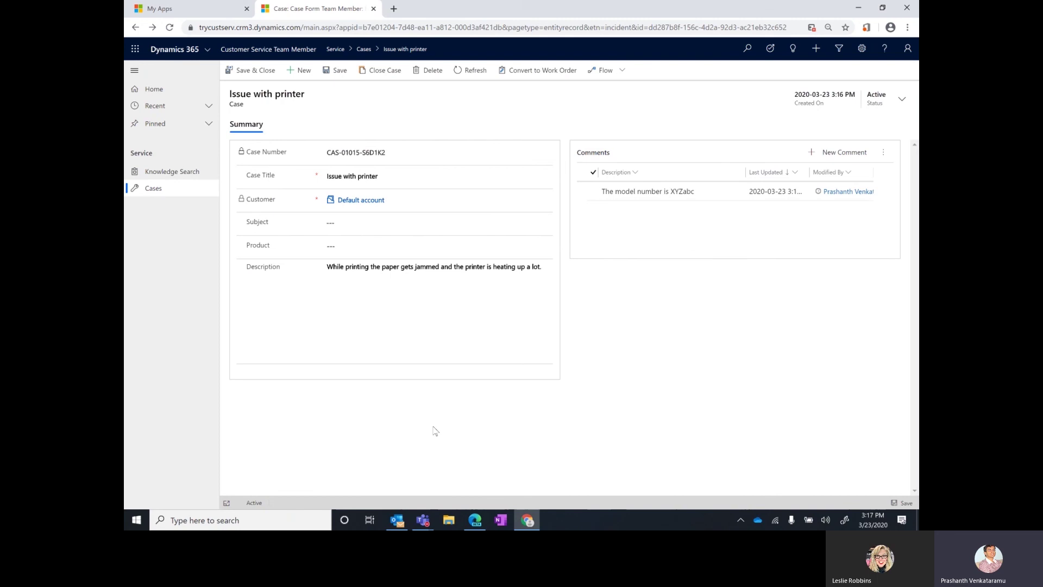
- Return to Active cases created by me, now listing 15 cases including Issue with printer
{"action": "left_click", "coordinate": [364, 50]}
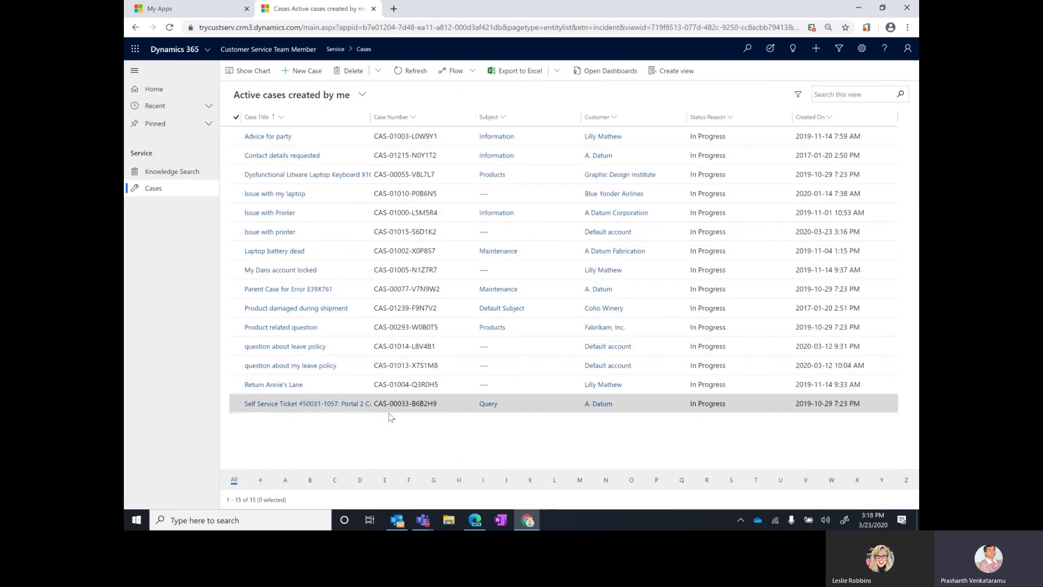